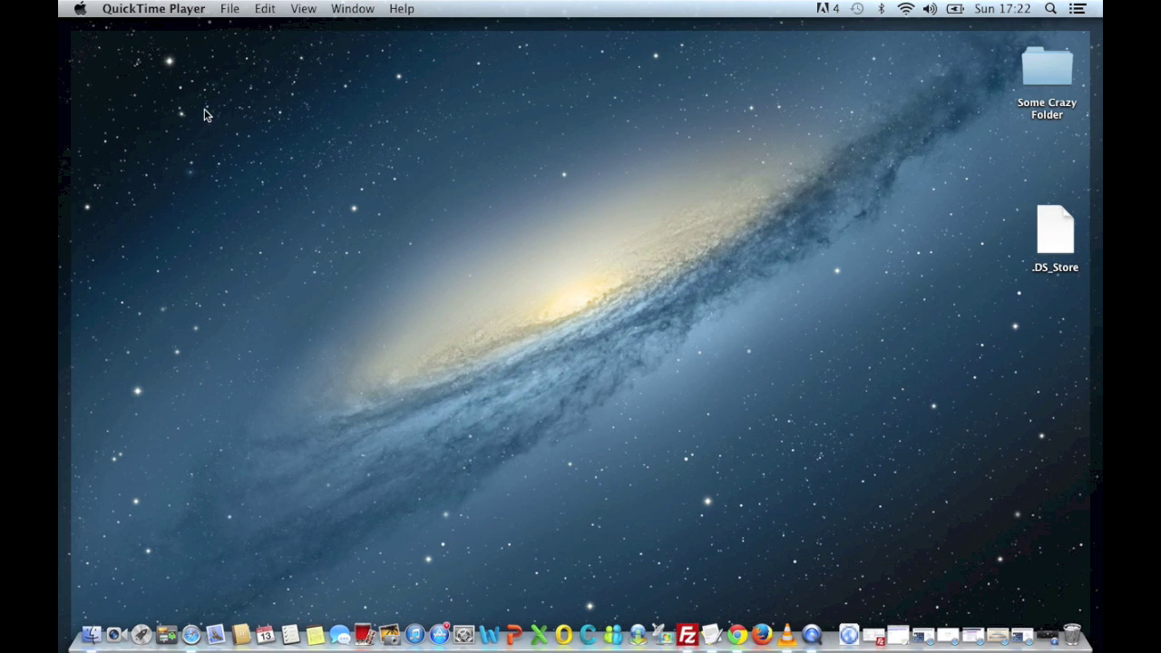
Open Network in System Preferences, select Ethernet, and bring up its Advanced settings.
left_click(78, 8)
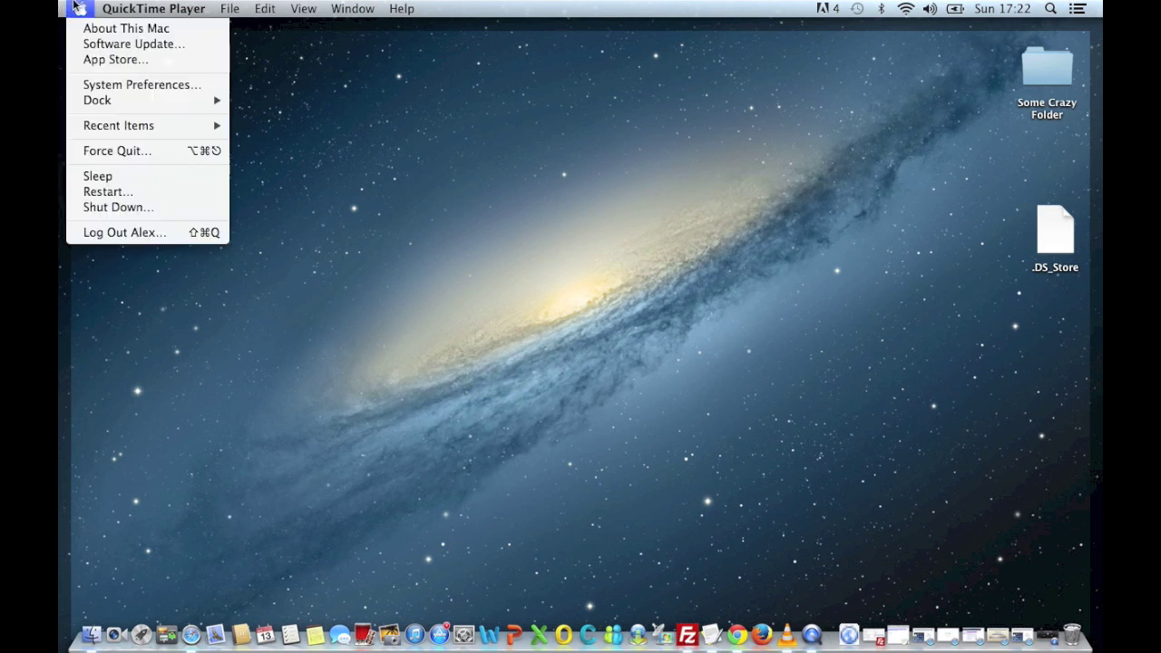
left_click(126, 88)
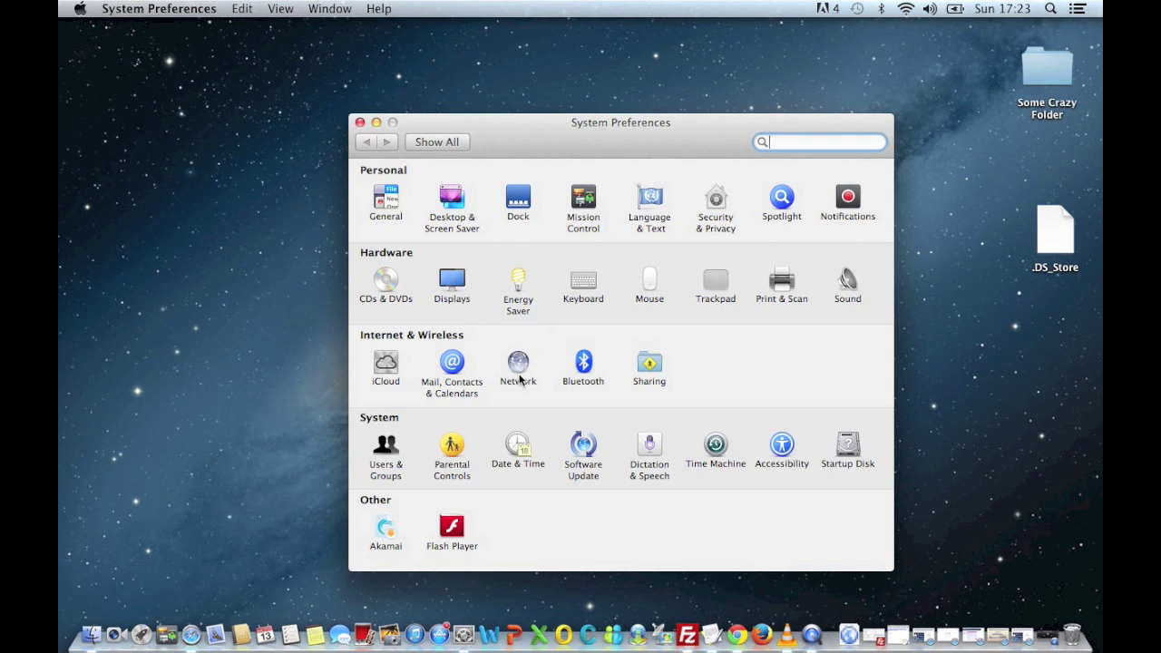
left_click(519, 373)
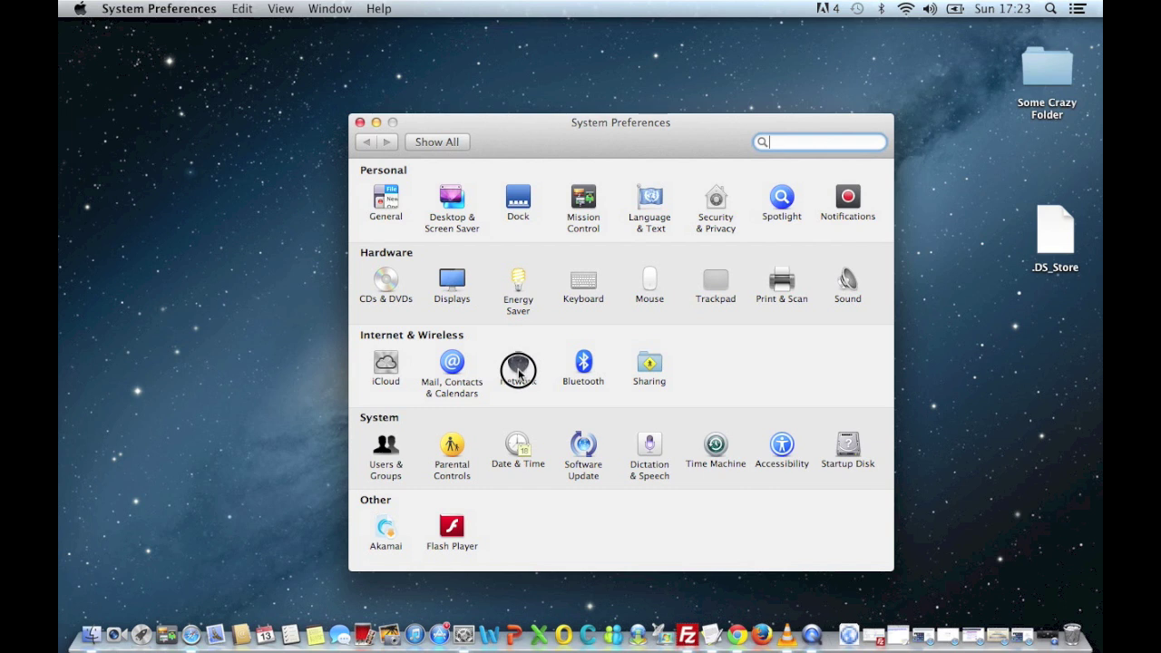
left_click(519, 371)
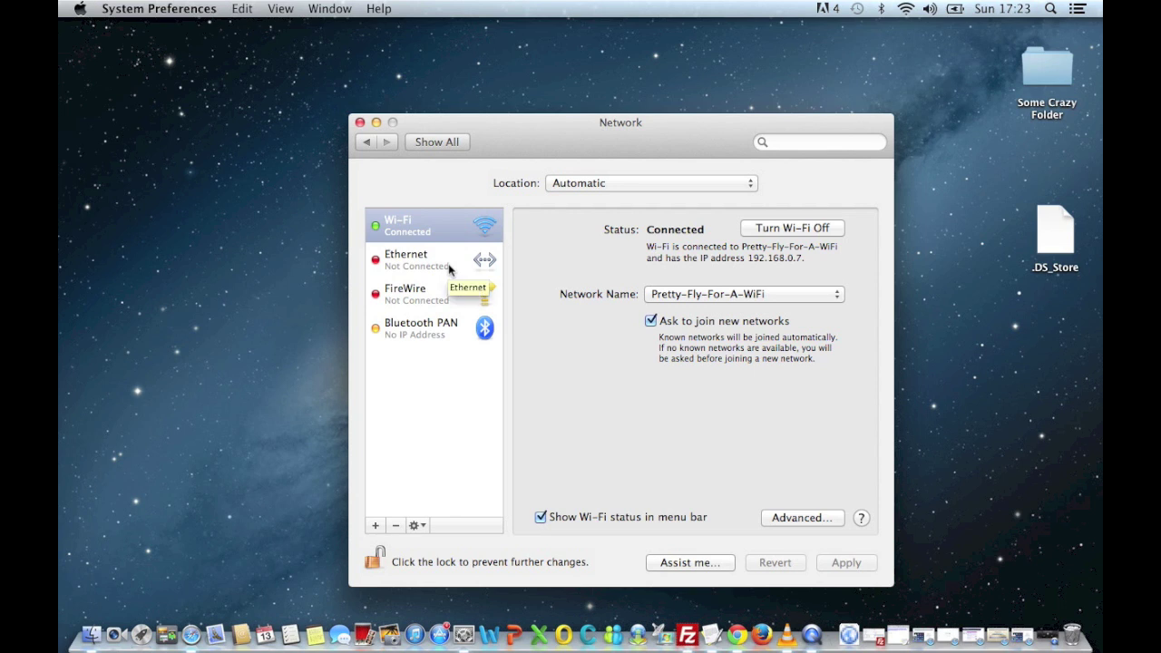
left_click(411, 267)
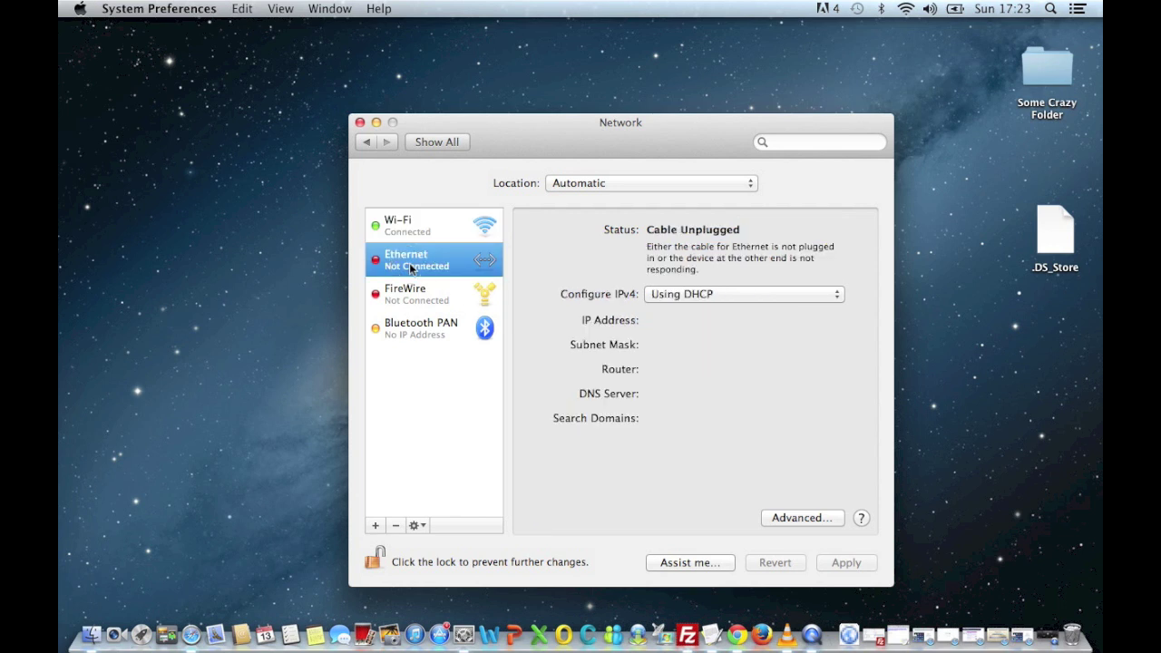
left_click(454, 228)
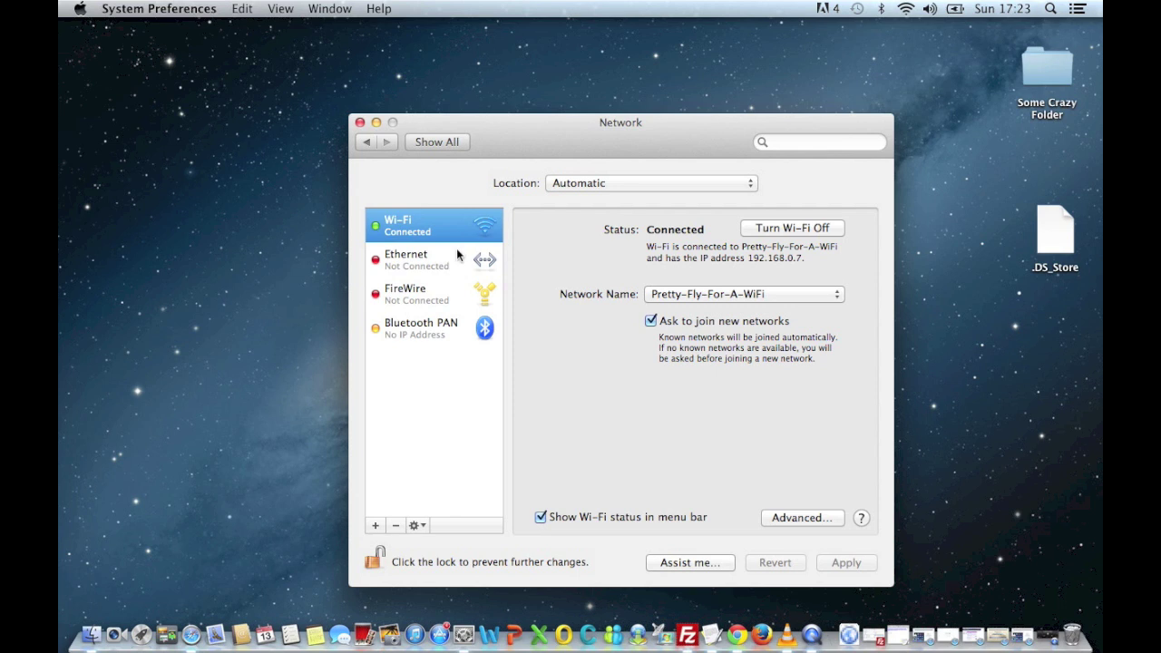
left_click(457, 254)
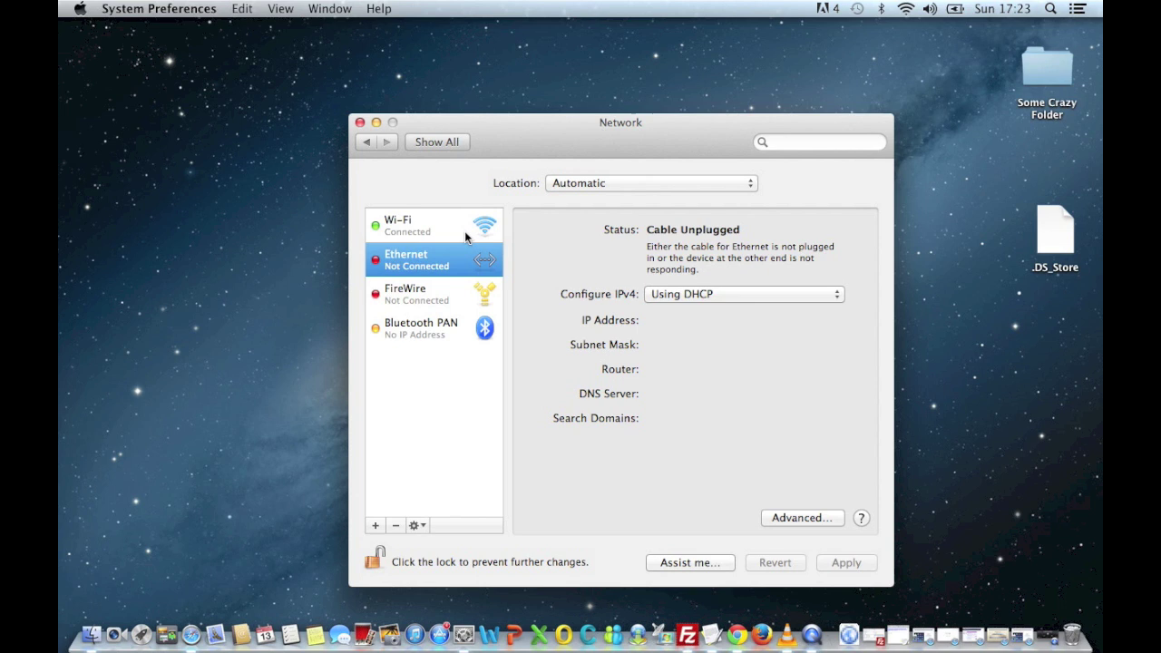
left_click(783, 519)
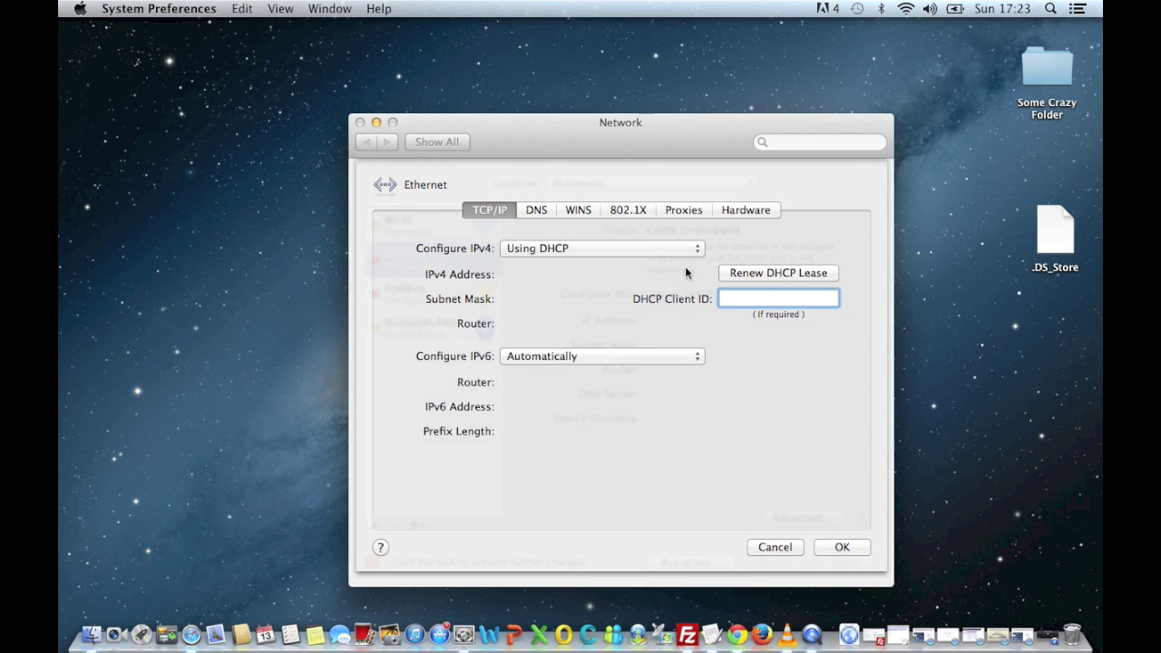
On the Proxies tab, enable Web Proxy (HTTP) and Secure Web Proxy (HTTPS).
left_click(683, 212)
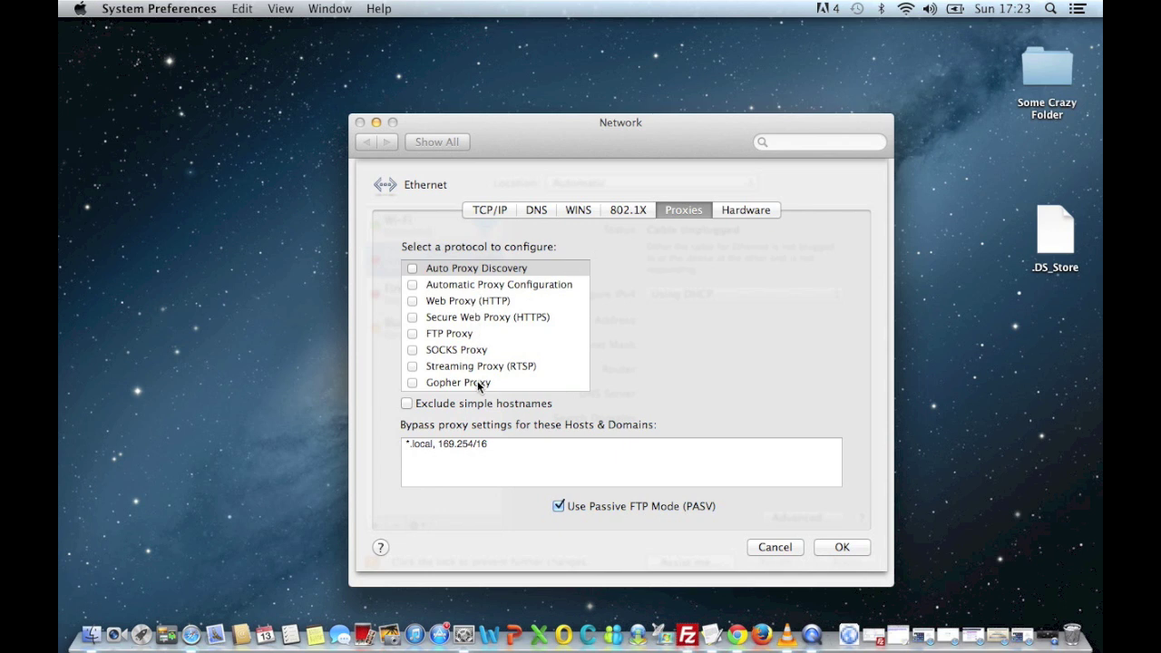
left_click(459, 305)
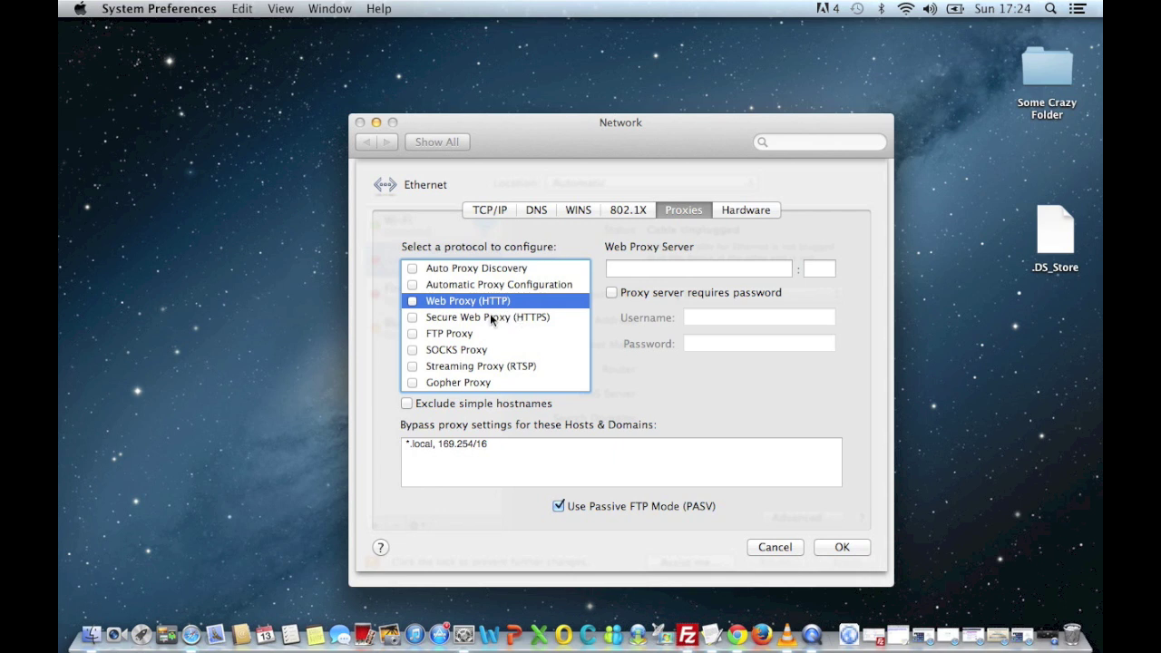
left_click(416, 317)
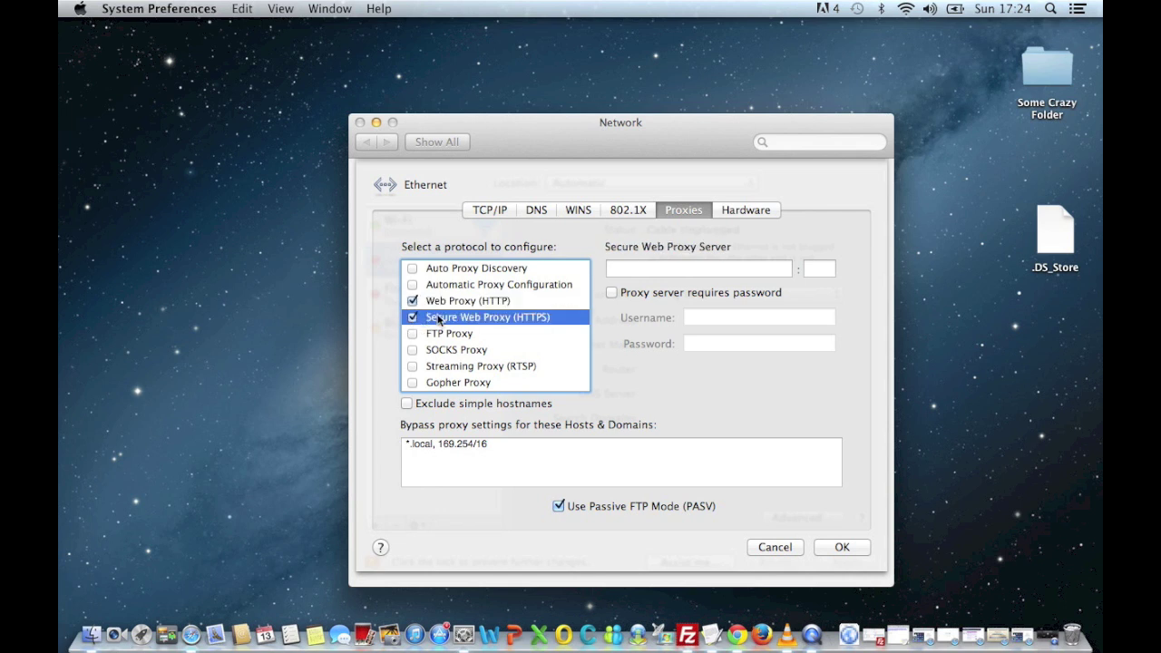
left_click(448, 307)
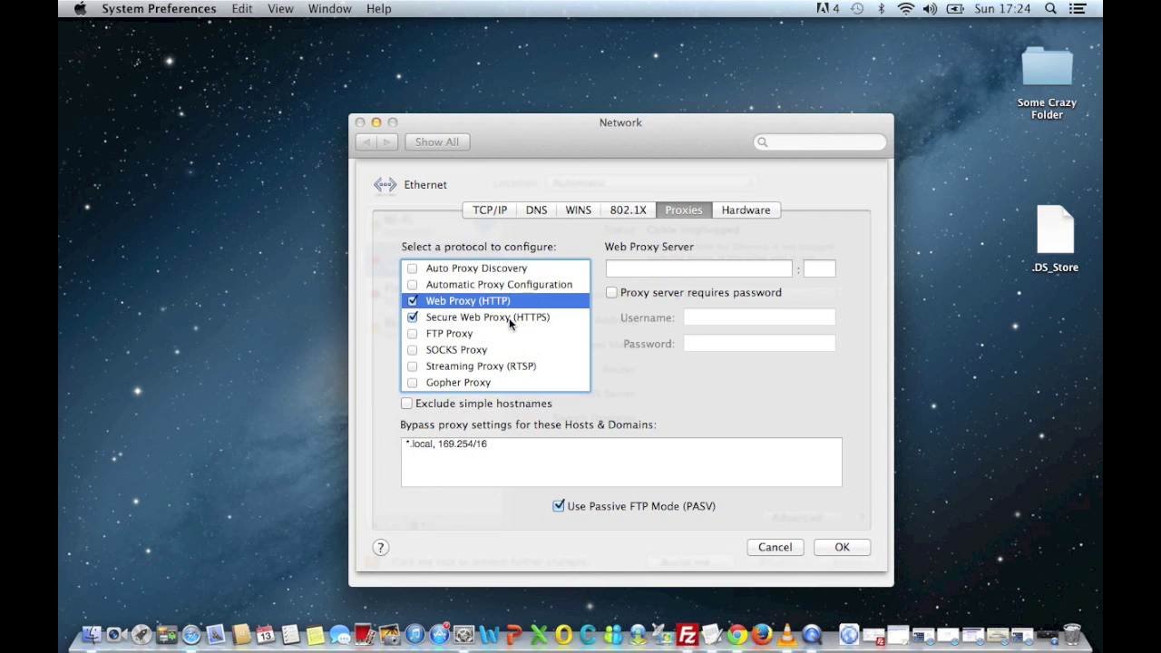
left_click(508, 318)
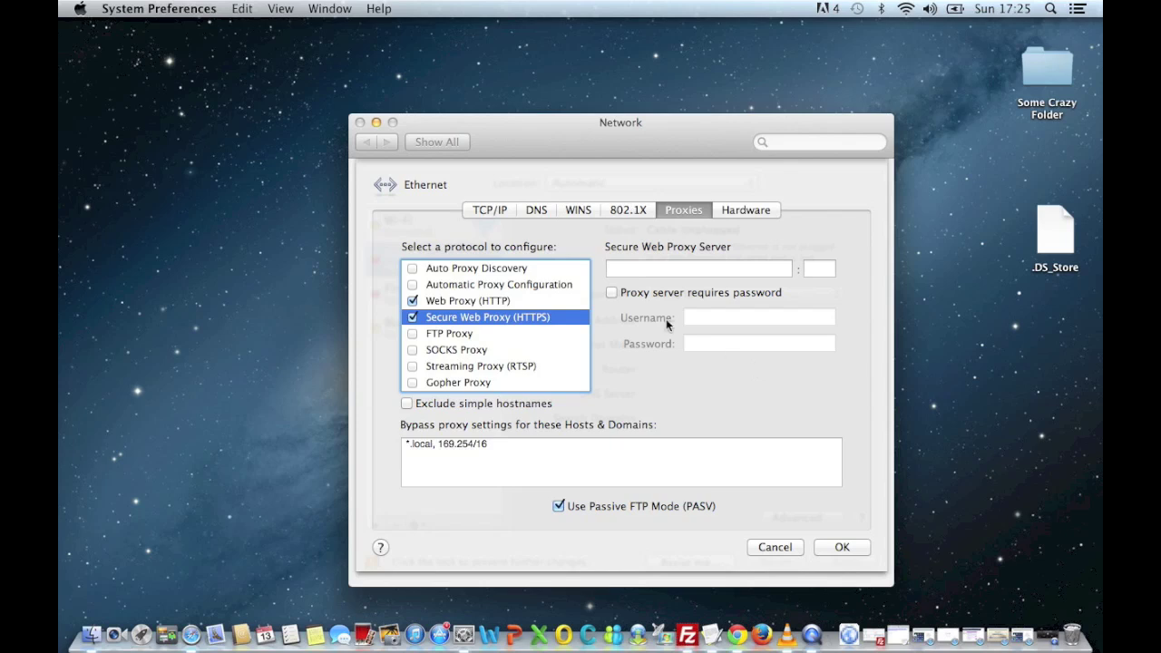
Point the Web Proxy (HTTP) at server 10.18.100.1, port 8080.
left_click(510, 302)
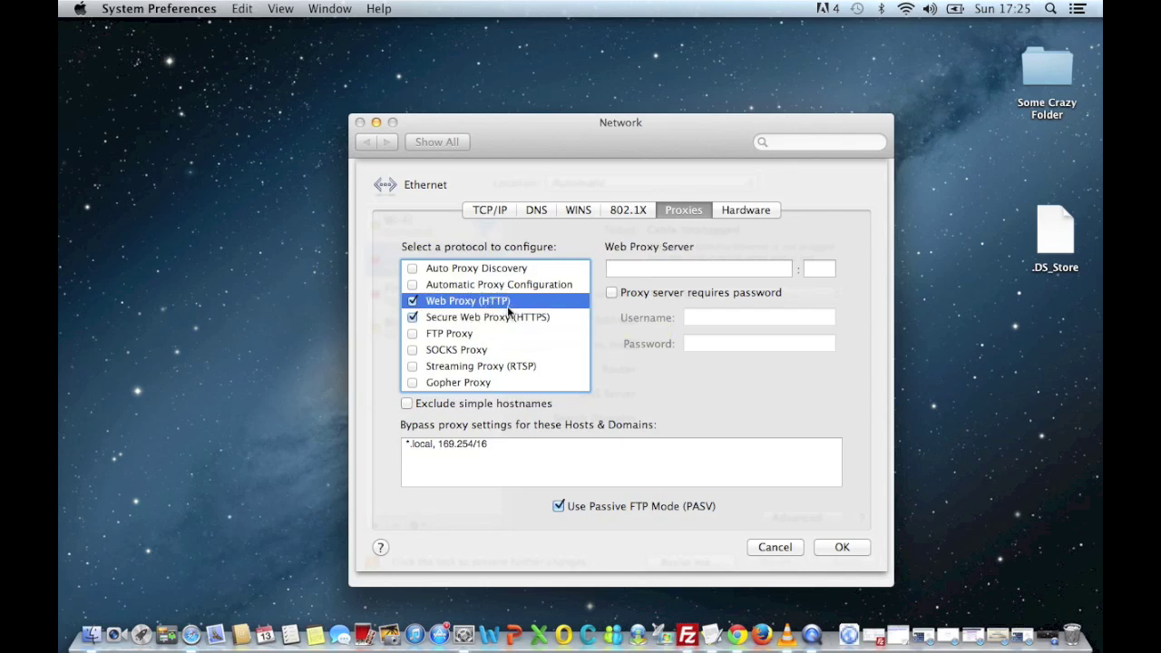
left_click(633, 269)
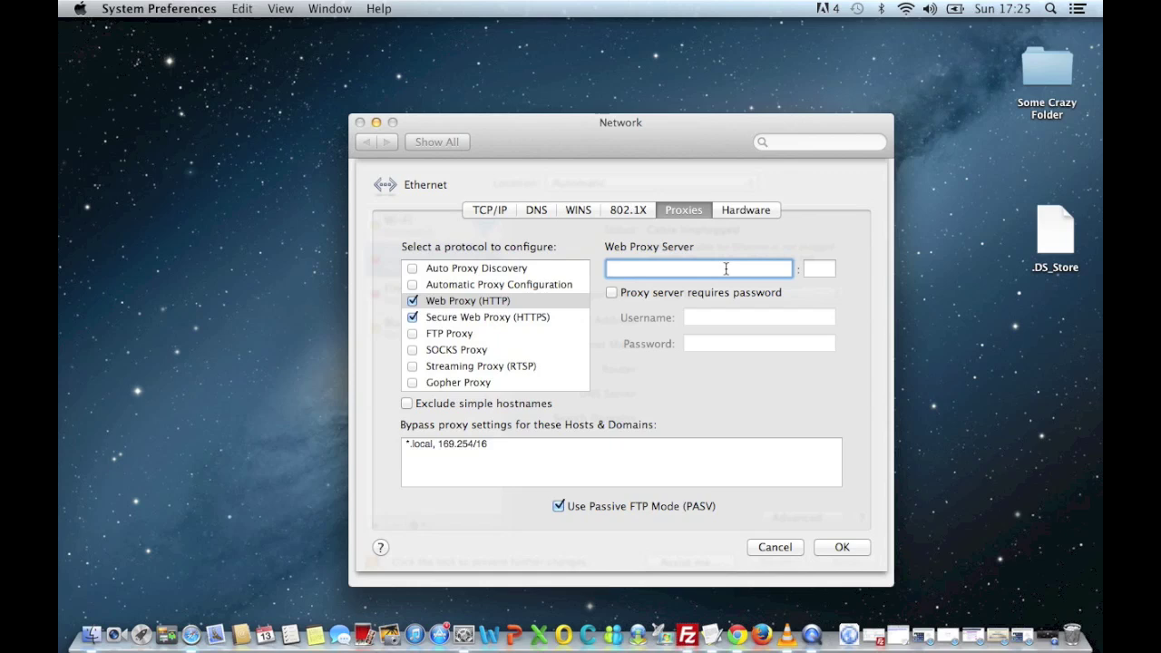
type("10.18.100.1")
key("Tab")
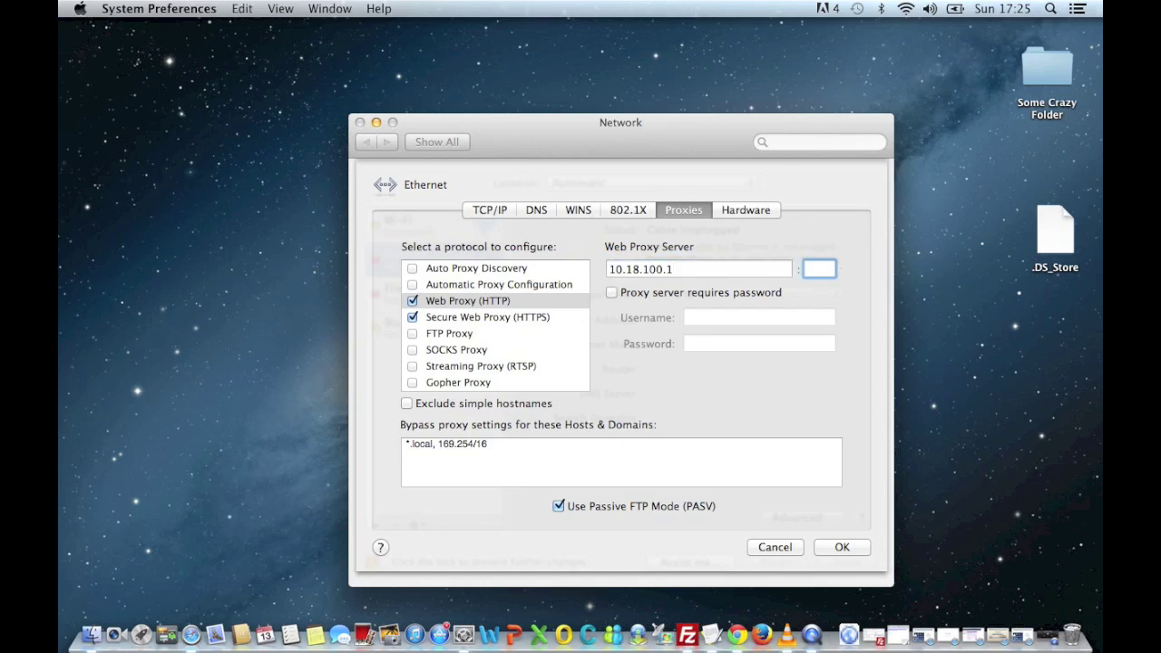
type("8080")
Require a password for the HTTP proxy and enter the username and password.
left_click(613, 294)
left_click(700, 315)
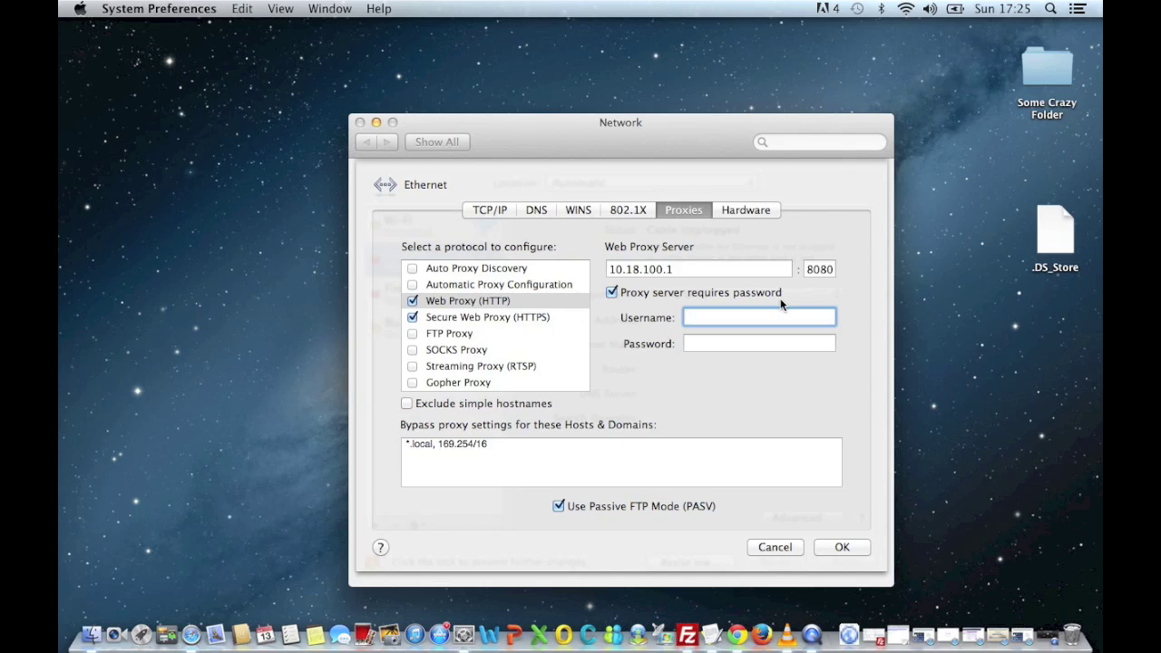
type("admin")
key("Tab")
type("admin")
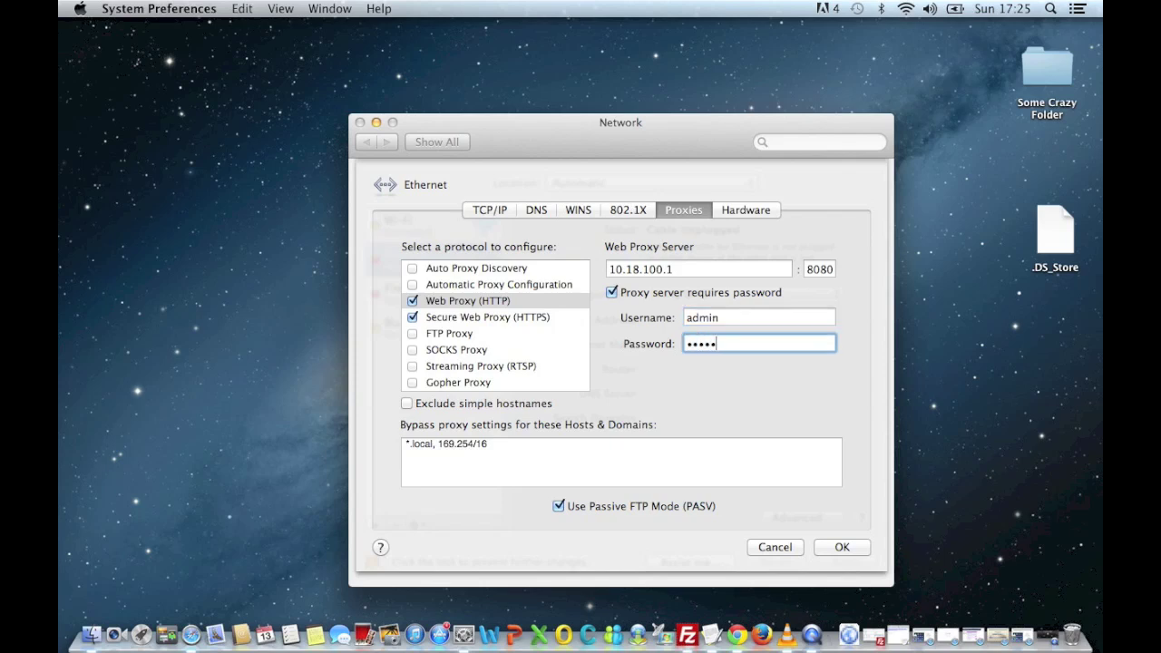
Point the Secure Web Proxy (HTTPS) at server 10.18.100.1, port 8080.
left_click(541, 316)
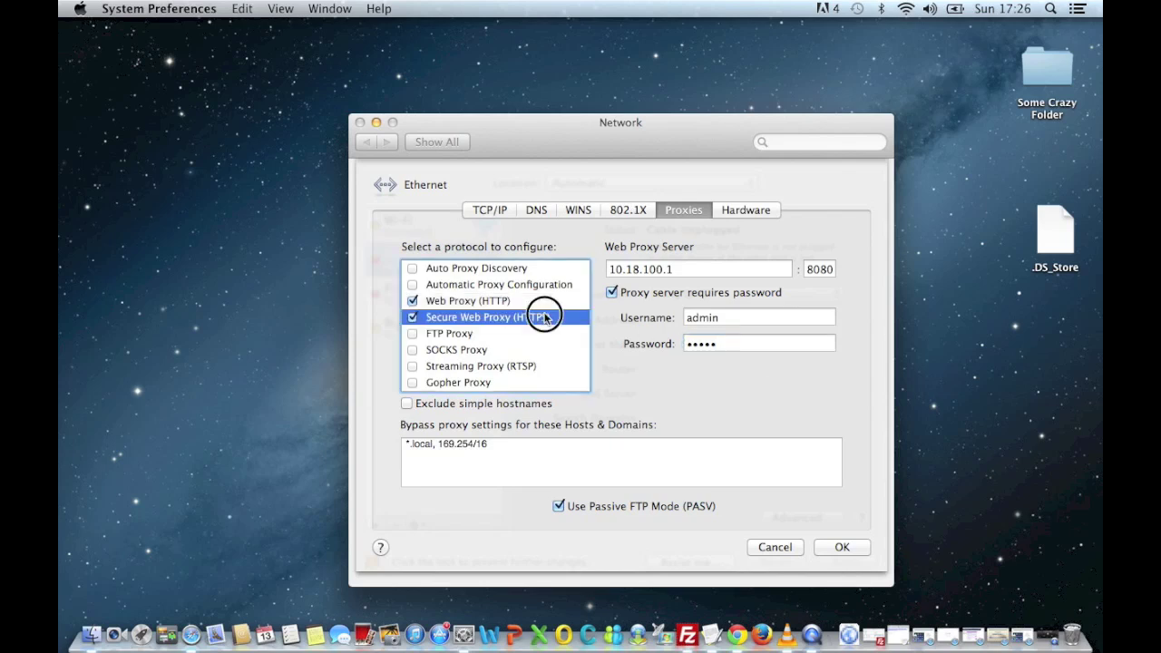
left_click(680, 266)
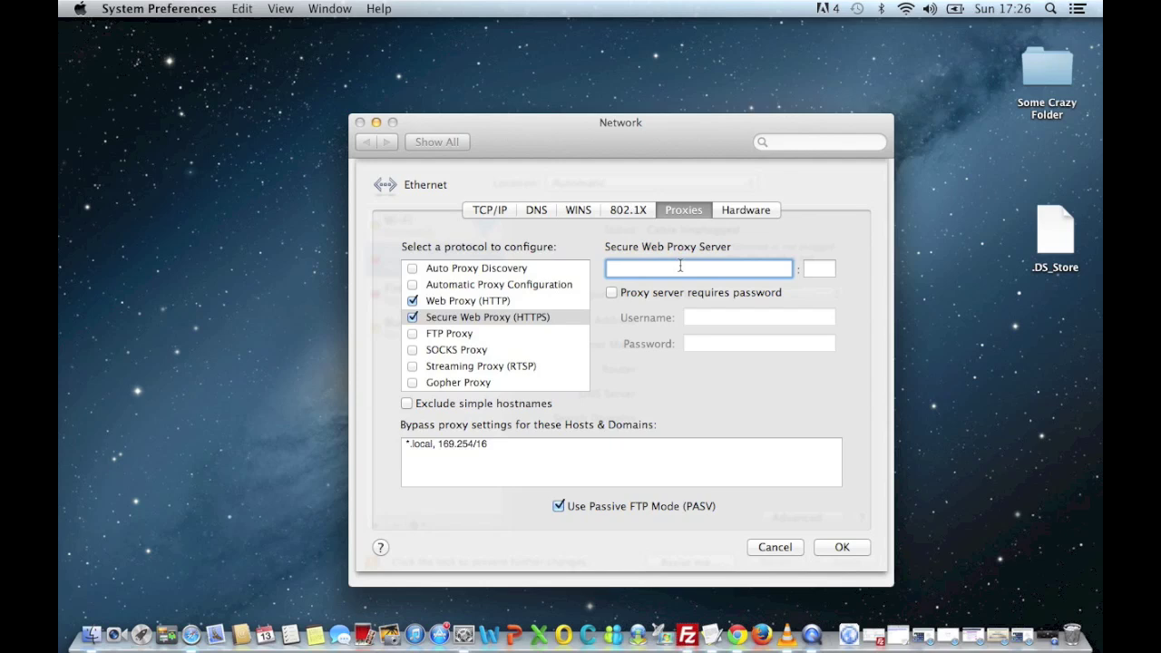
type("10.18.100.1")
key("Tab")
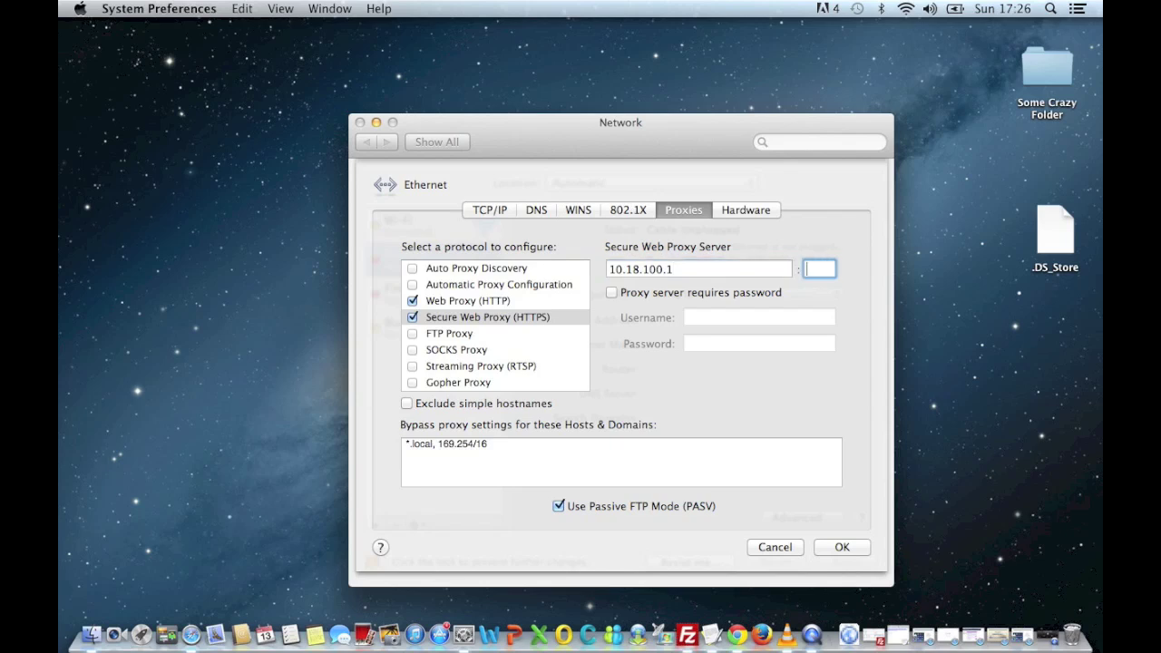
type("8080")
key("Tab")
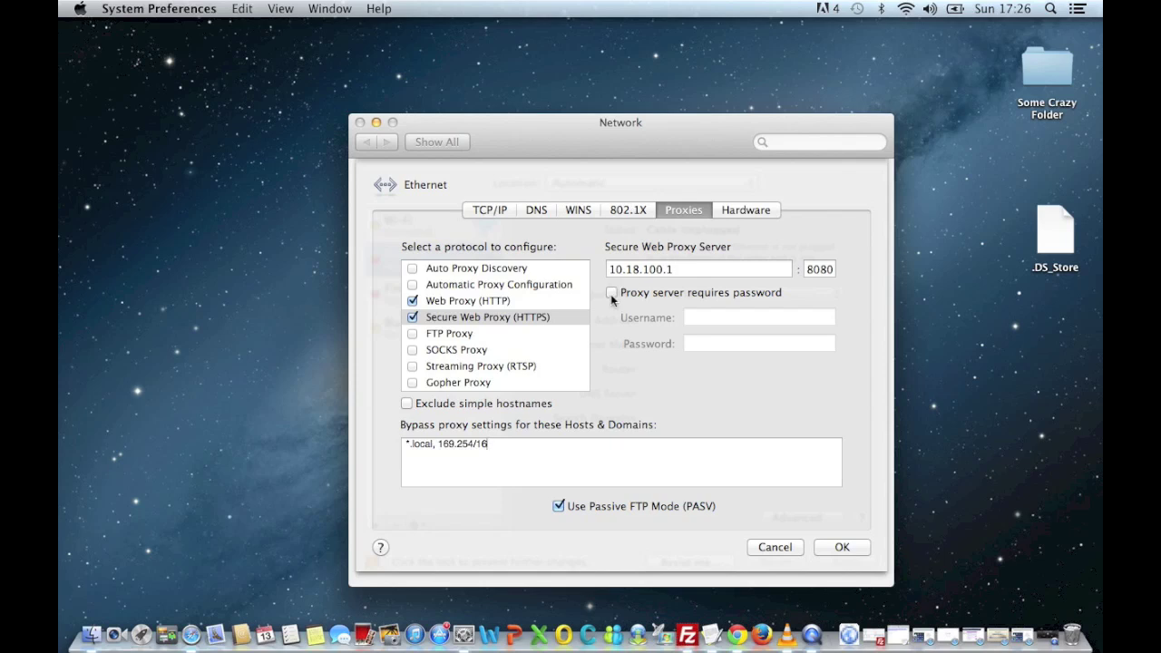
Require a password for the HTTPS proxy and enter the login credentials.
left_click(612, 292)
left_click(697, 317)
type("ad")
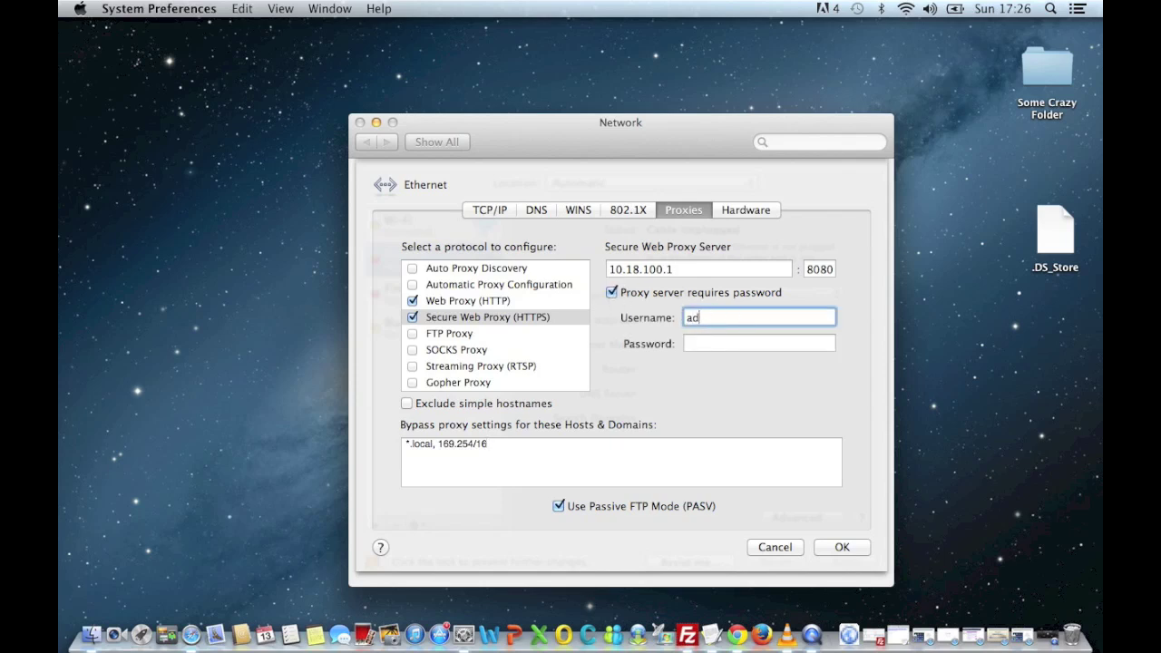
type("min")
key("Tab")
type("admin")
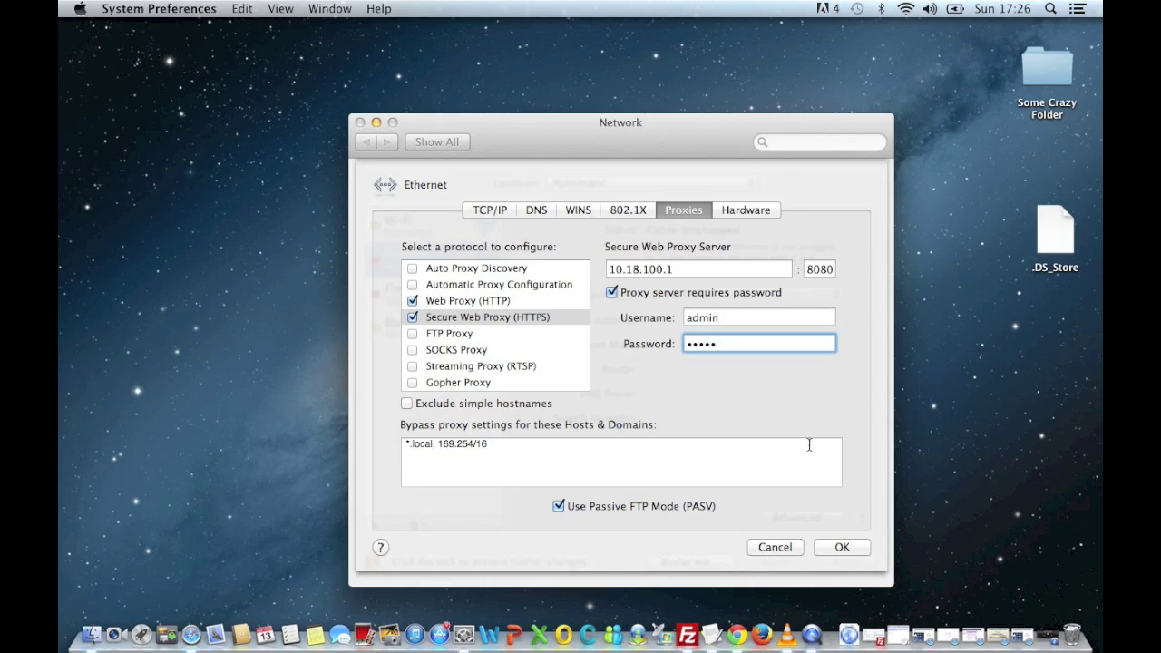
Confirm the proxy settings with OK, apply the network changes, and quit System Preferences.
left_click(818, 549)
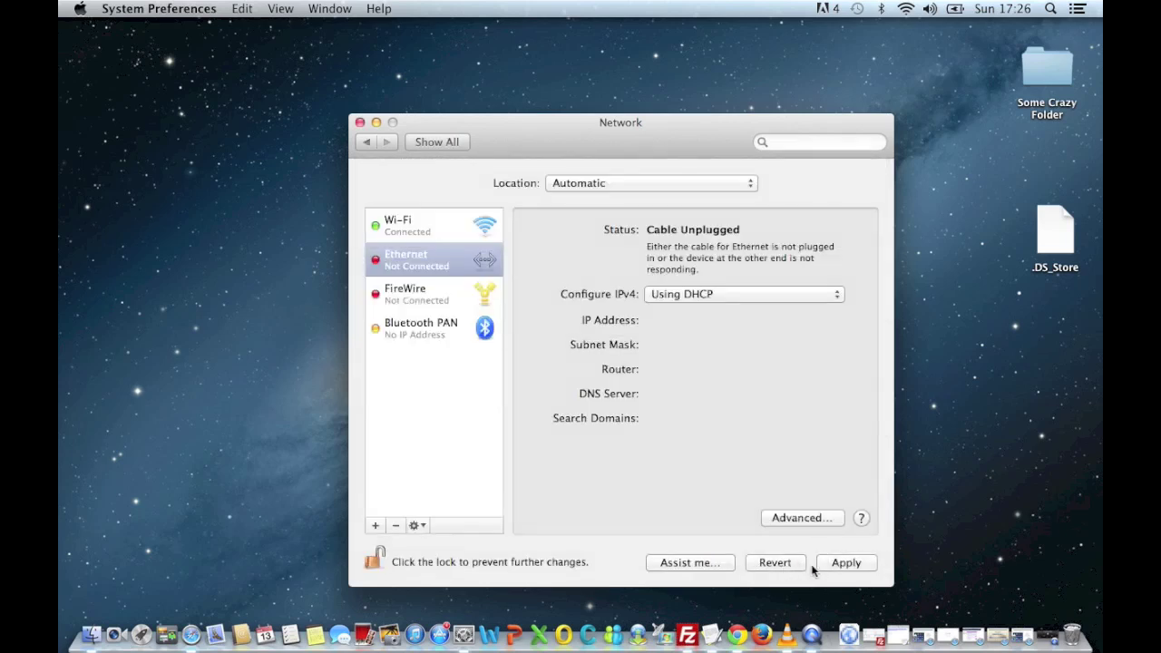
left_click(847, 563)
left_click(359, 122)
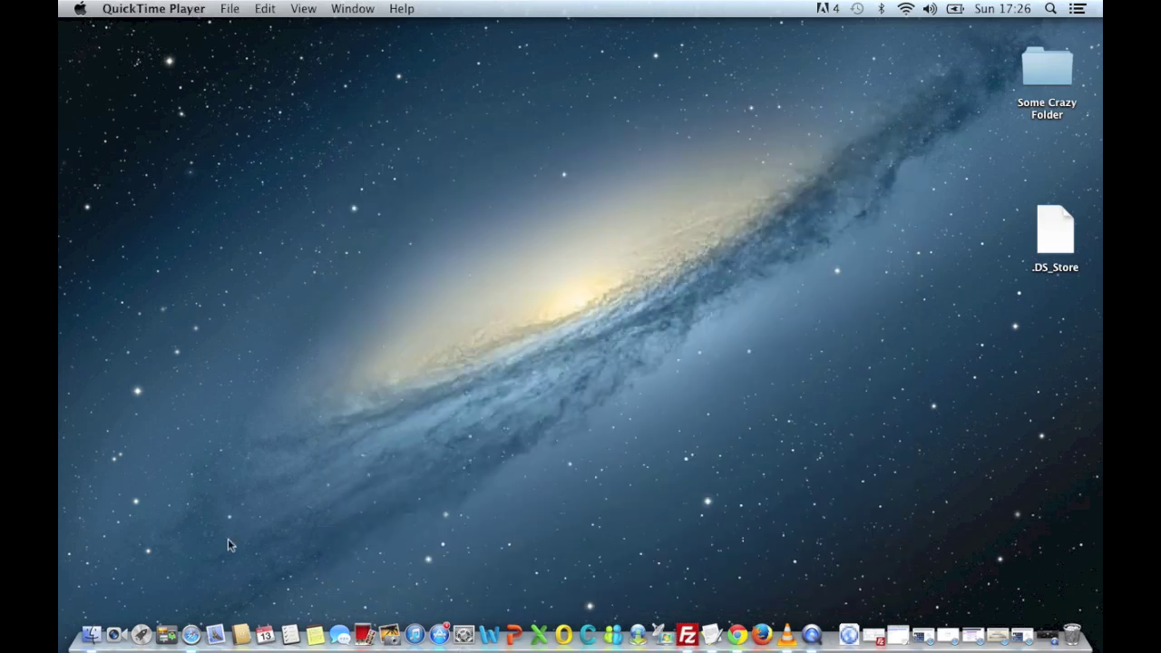
Launch Safari, load google.co.uk through the proxy, then close the browser window.
left_click(191, 633)
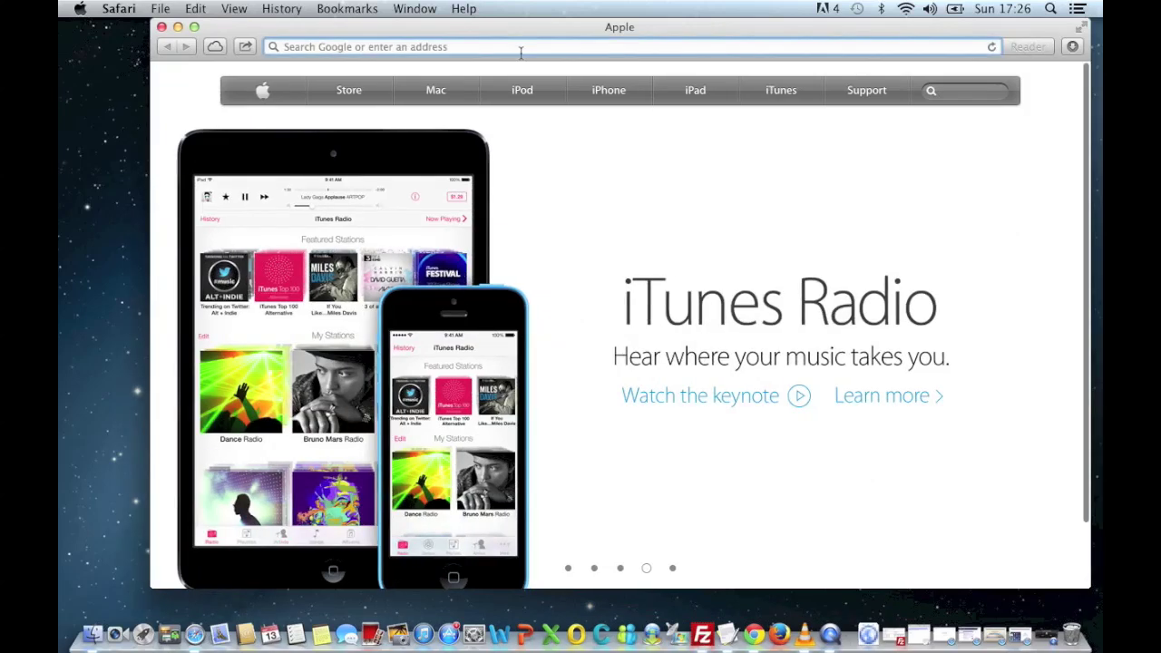
type("google.co.uk")
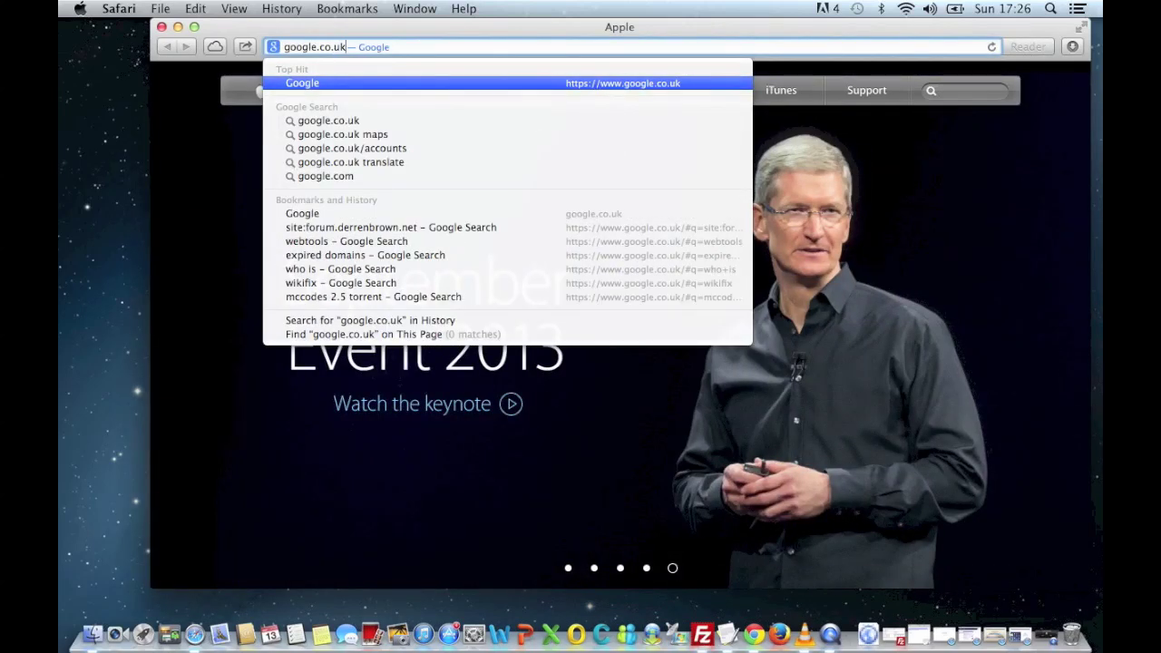
key("Return")
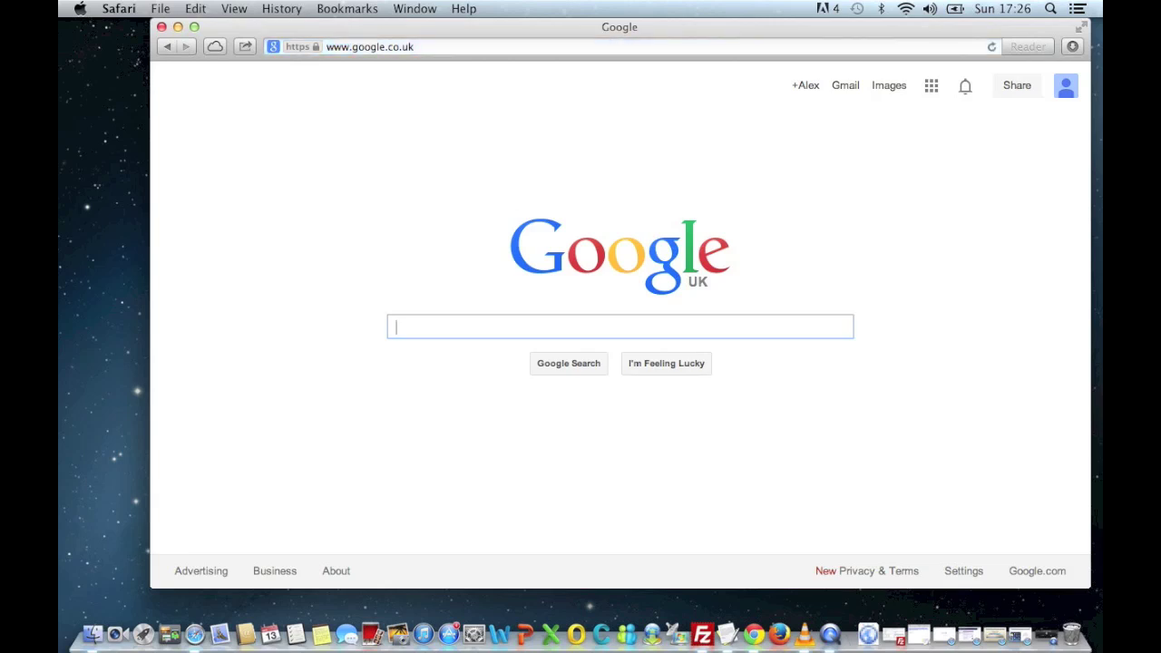
left_click(161, 27)
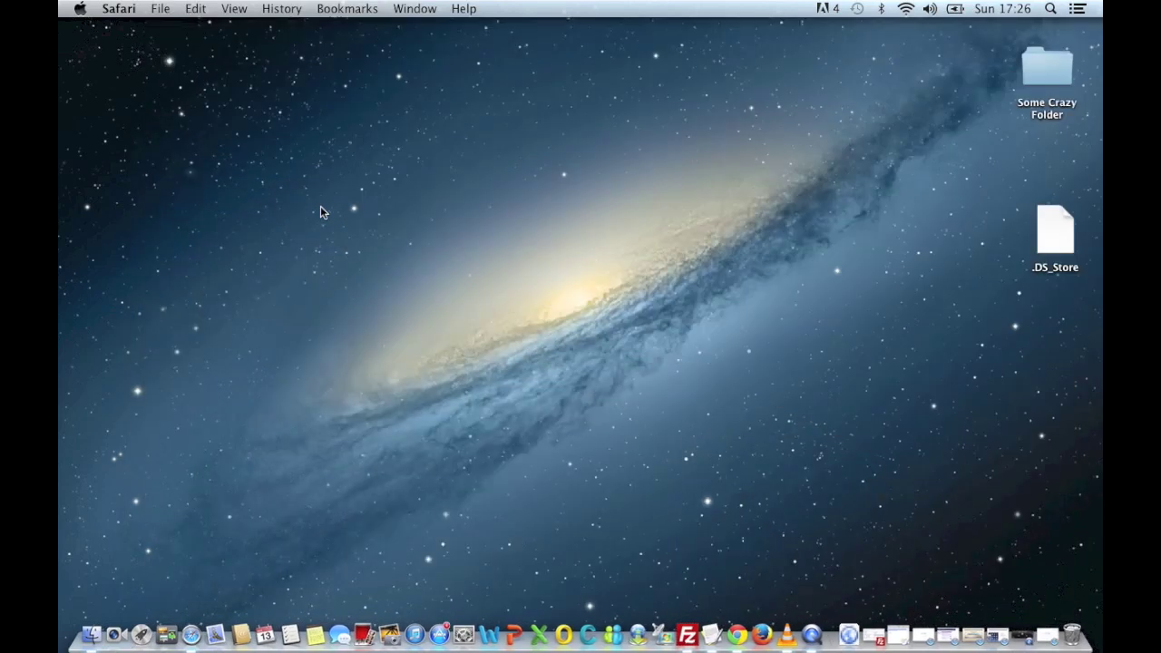